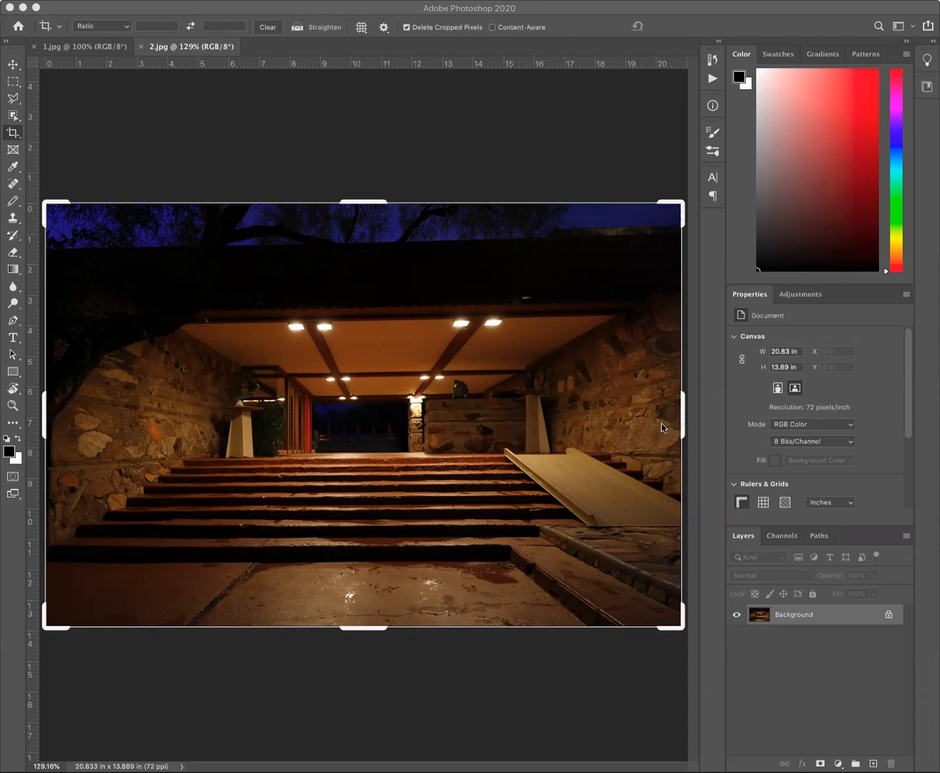
# Detach 1.jpg into its own floating window over 2.jpg and activate the Move tool.
pyautogui.click(85, 47)
pyautogui.click(86, 47)
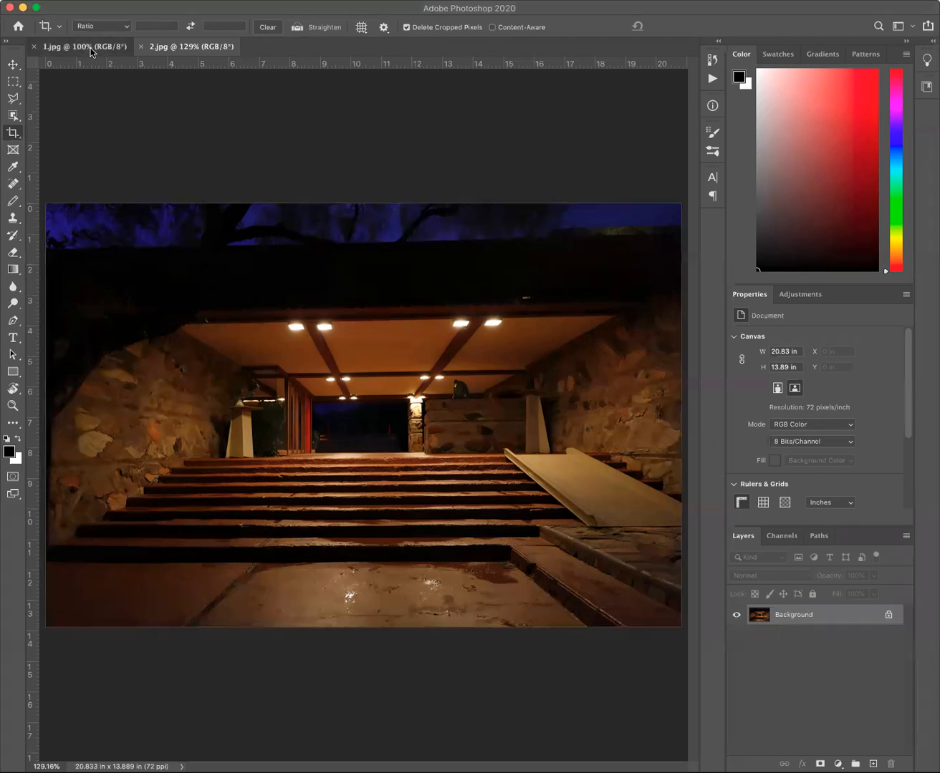
pyautogui.click(207, 50)
pyautogui.moveTo(93, 48); pyautogui.dragTo(449, 73)
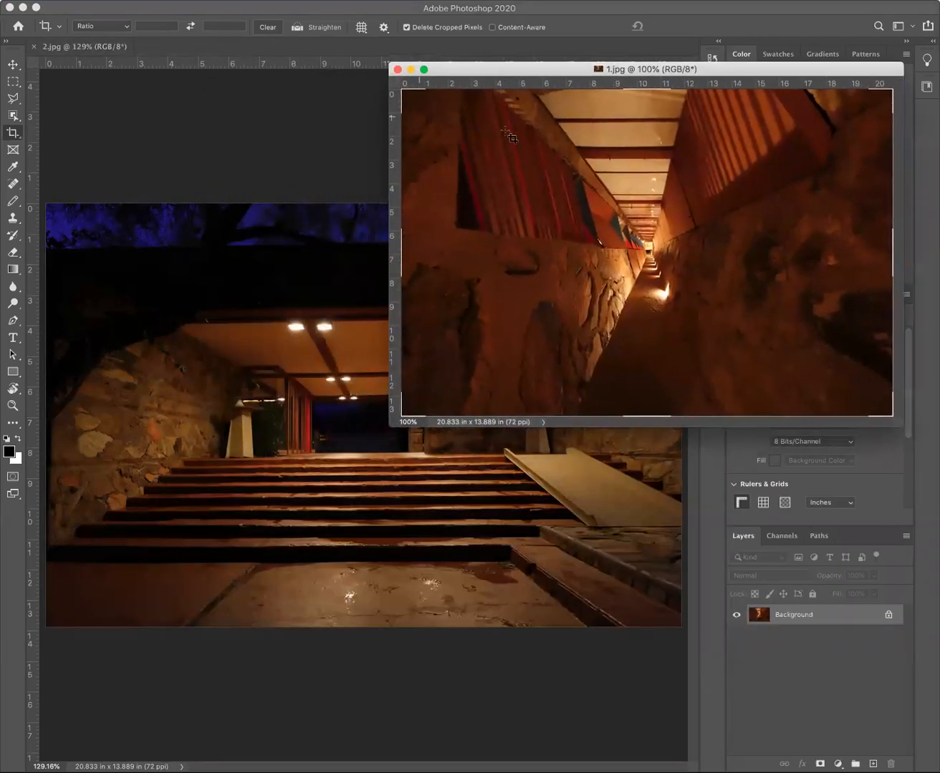
pyautogui.click(13, 67)
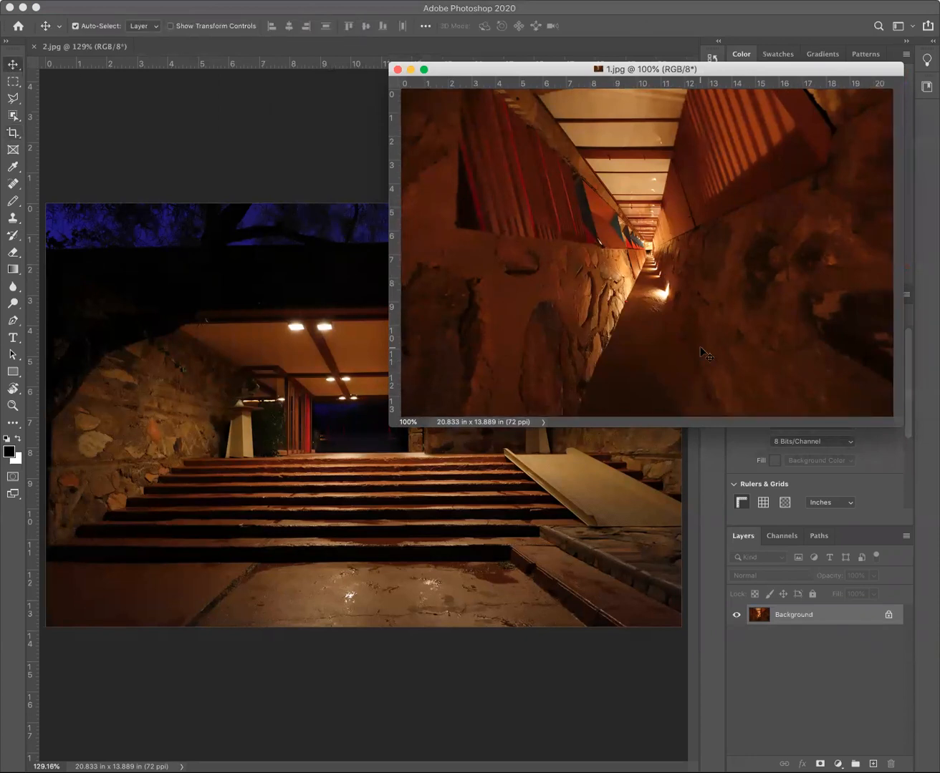
# Try to place the 1.jpg image in 2.jpg as a freely positioned layer, and undo it.
pyautogui.moveTo(622, 281); pyautogui.dragTo(274, 488)
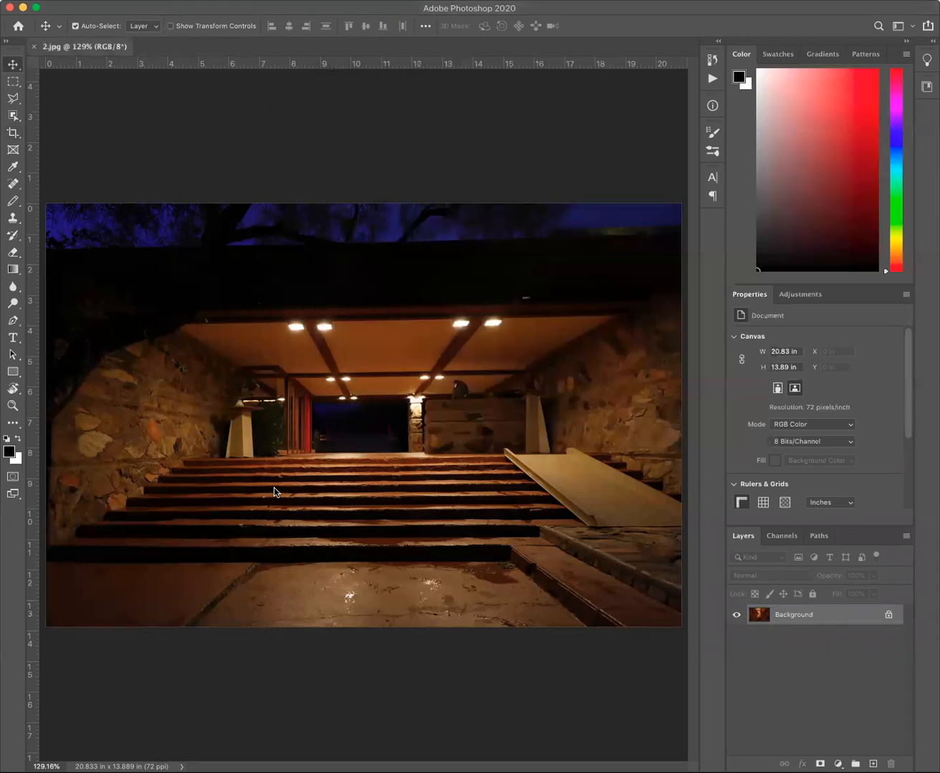
pyautogui.moveTo(204, 524); pyautogui.dragTo(141, 575)
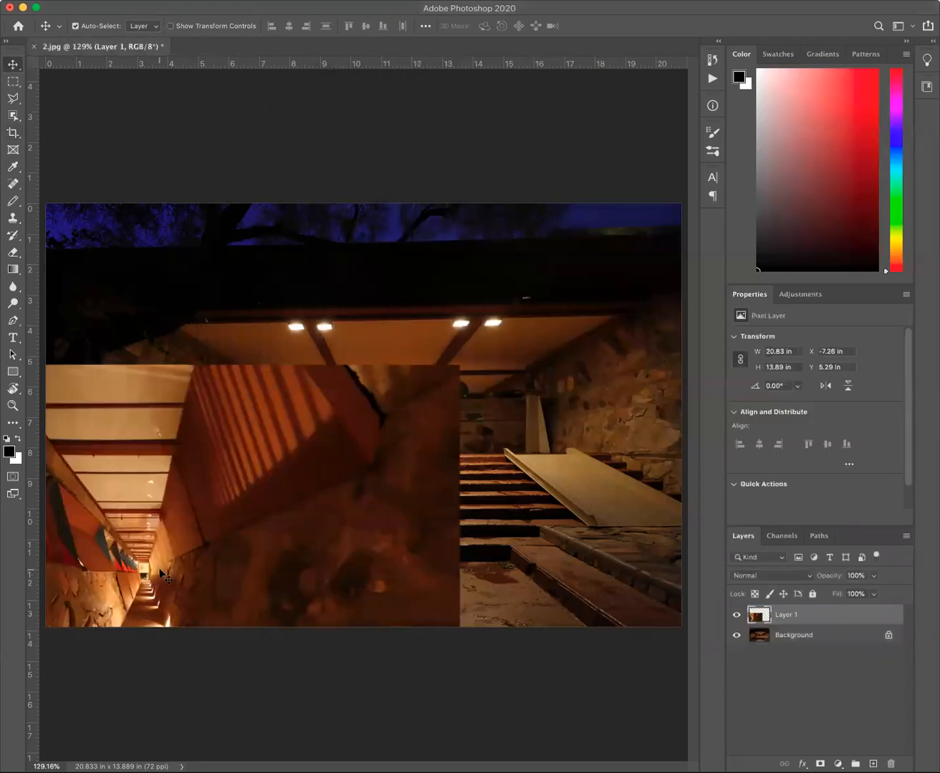
pyautogui.press('super+z')
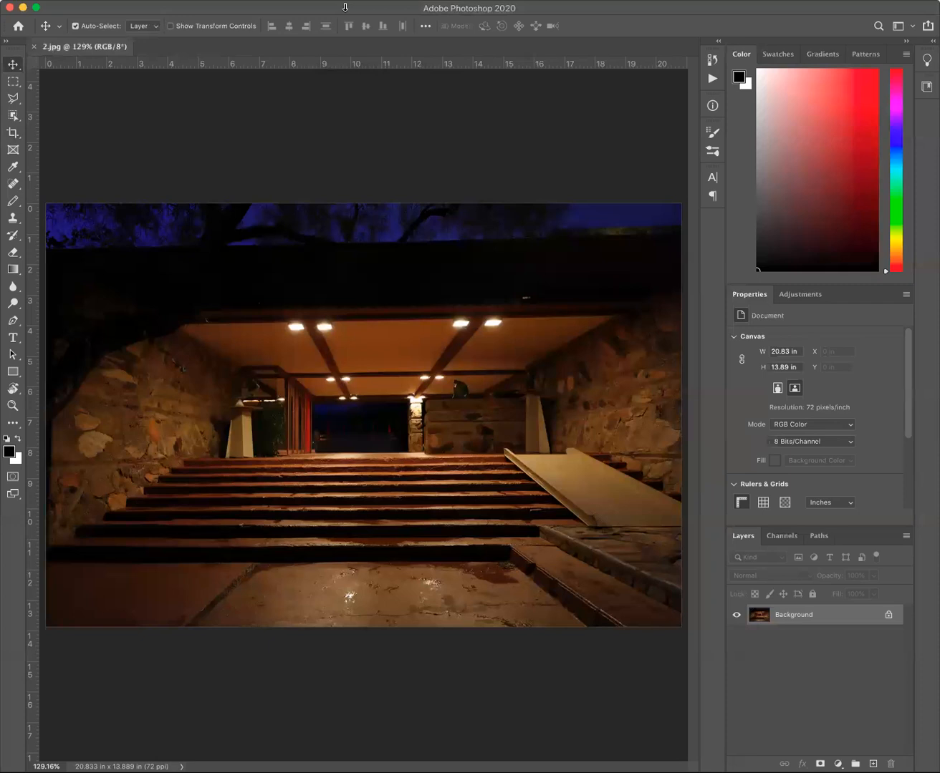
# Copy the 1.jpg image into 2.jpg as a layer aligned exactly over the background, and compare them by toggling its visibility.
pyautogui.click(352, 1)
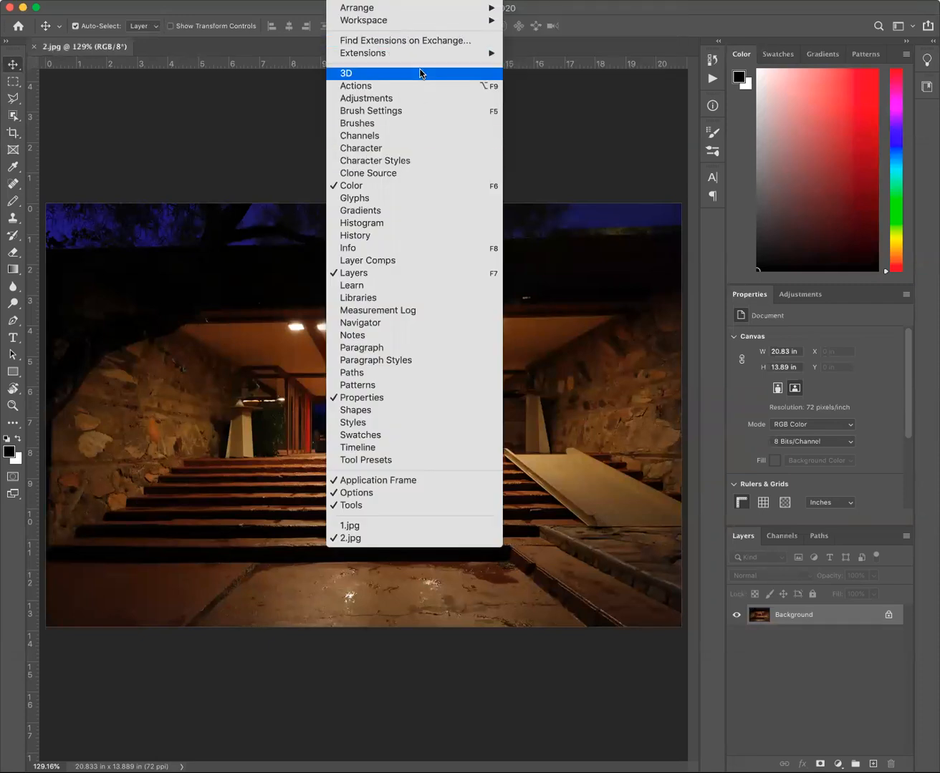
pyautogui.click(410, 530)
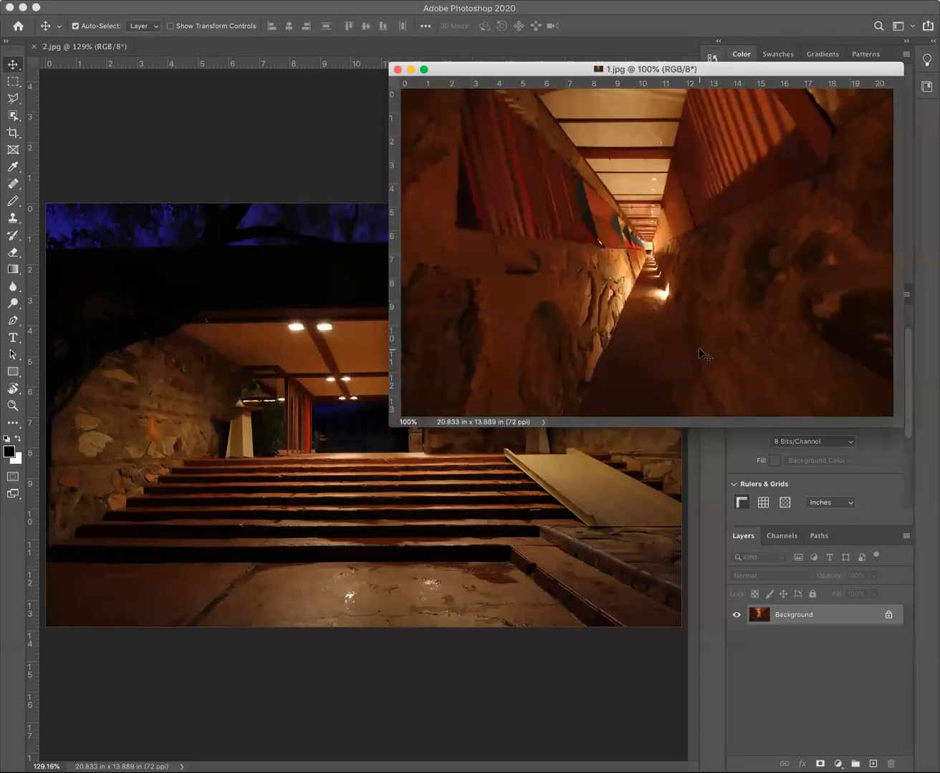
pyautogui.click(418, 488)
pyautogui.moveTo(415, 490); pyautogui.dragTo(415, 489)
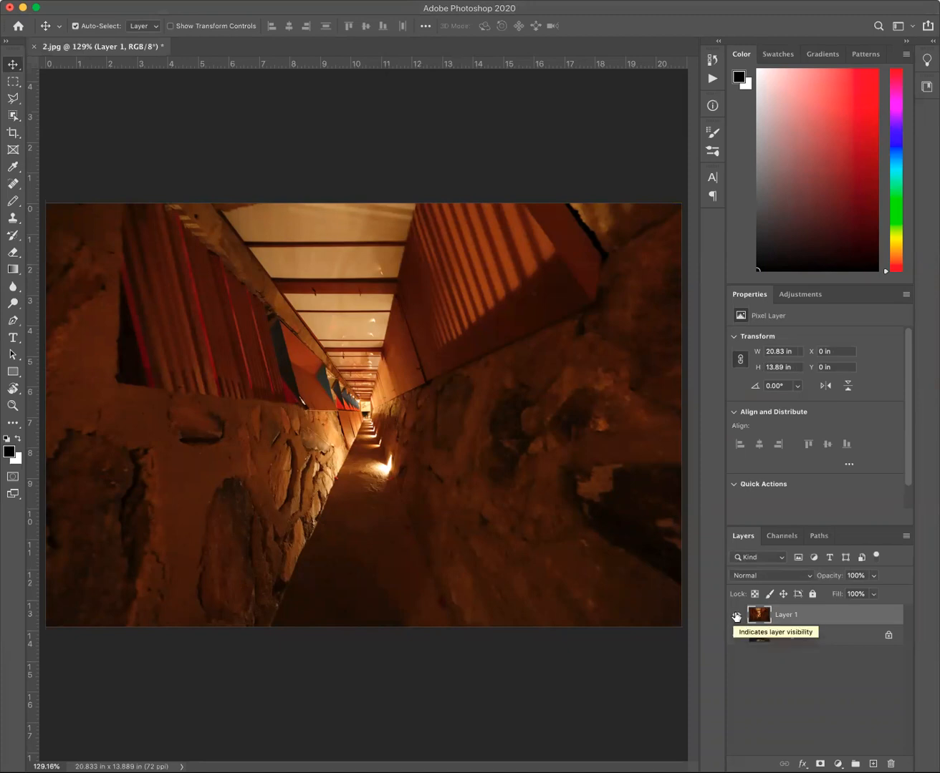
pyautogui.click(737, 615)
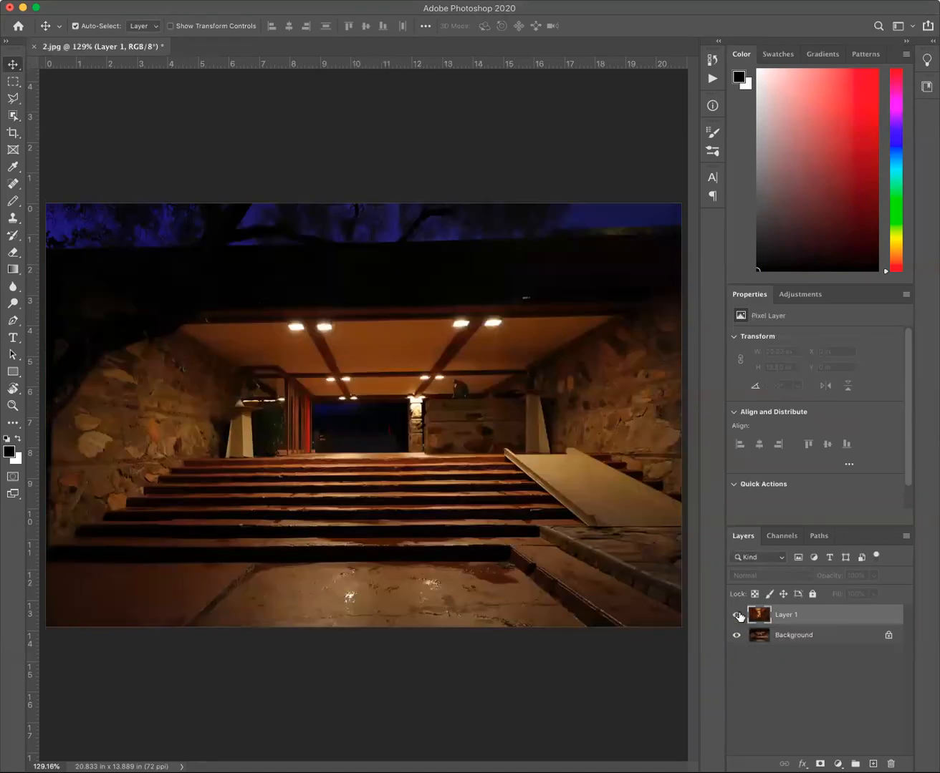
pyautogui.click(737, 615)
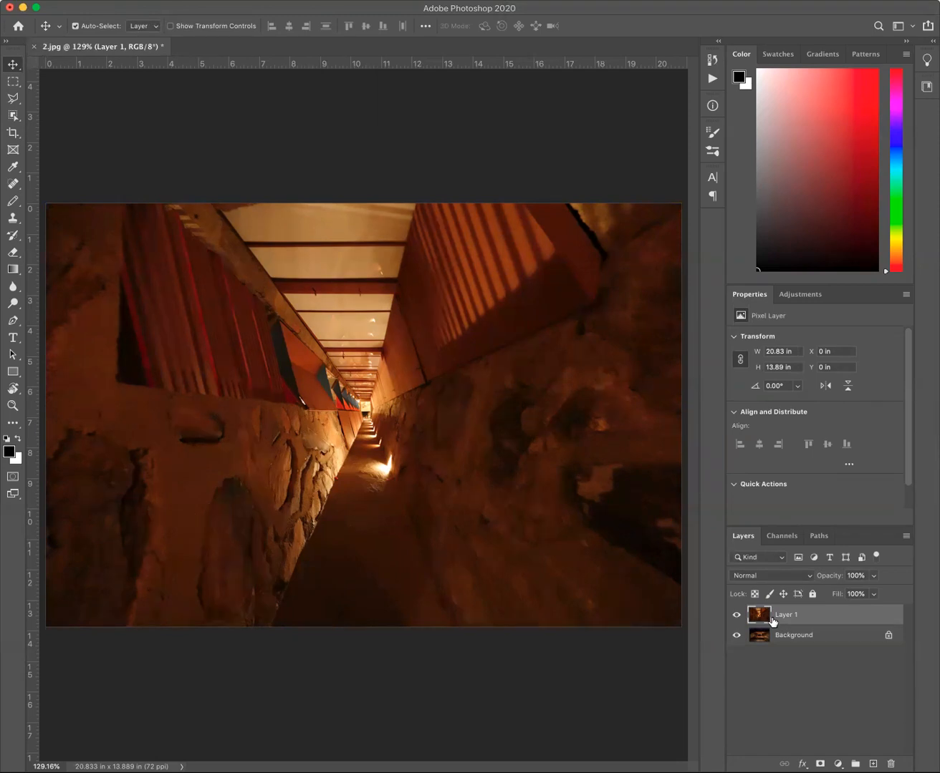
# Try the Dissolve and Darken blend modes on Layer 1.
pyautogui.click(784, 579)
pyautogui.click(785, 579)
pyautogui.click(784, 578)
pyautogui.click(783, 584)
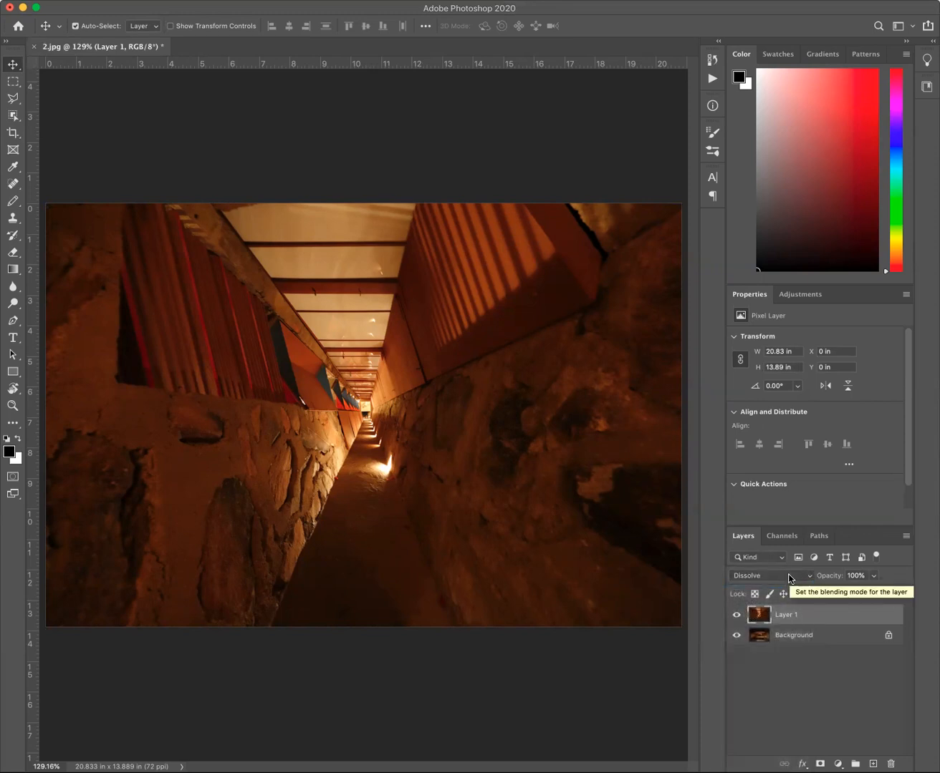
pyautogui.click(790, 579)
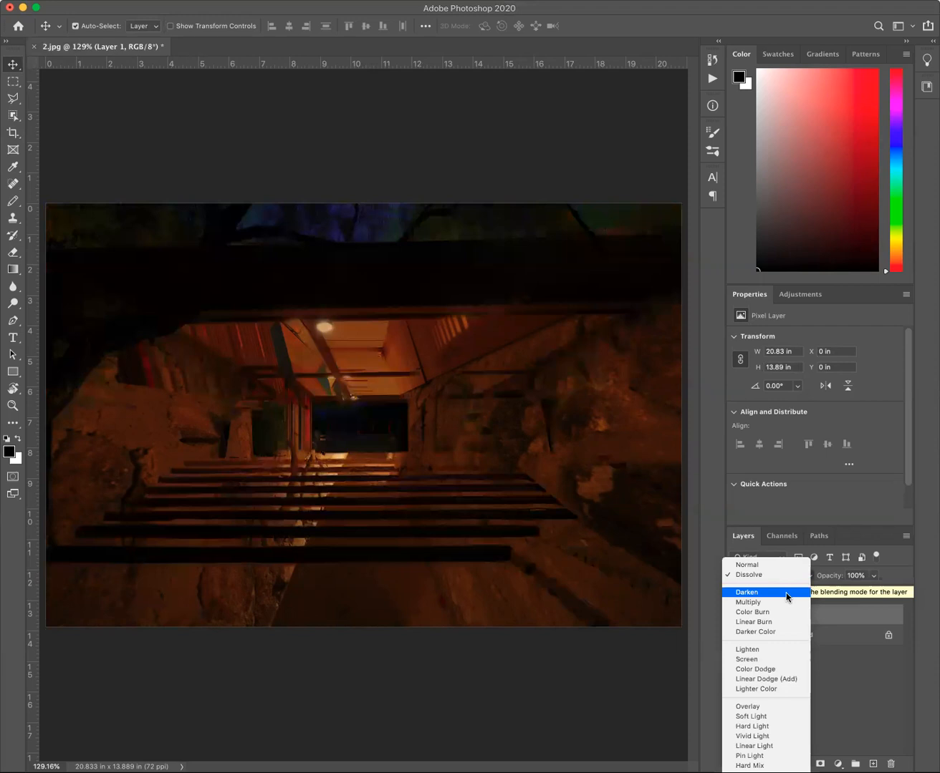
pyautogui.click(786, 593)
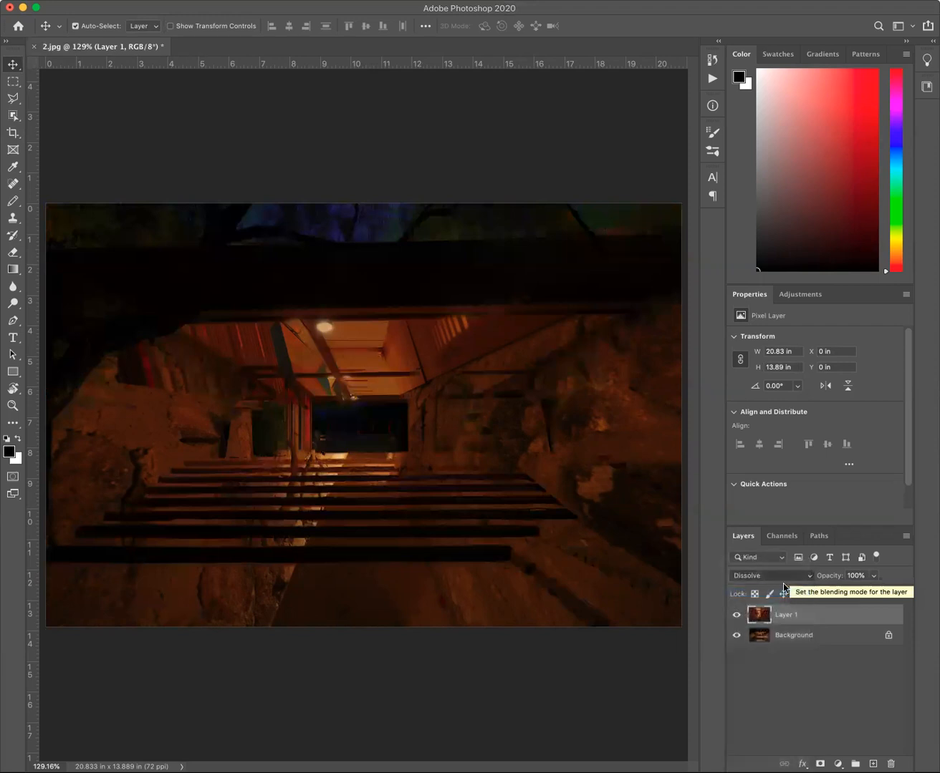
# Try the Lighten and Screen blend modes on Layer 1 and return it to Lighten.
pyautogui.click(783, 576)
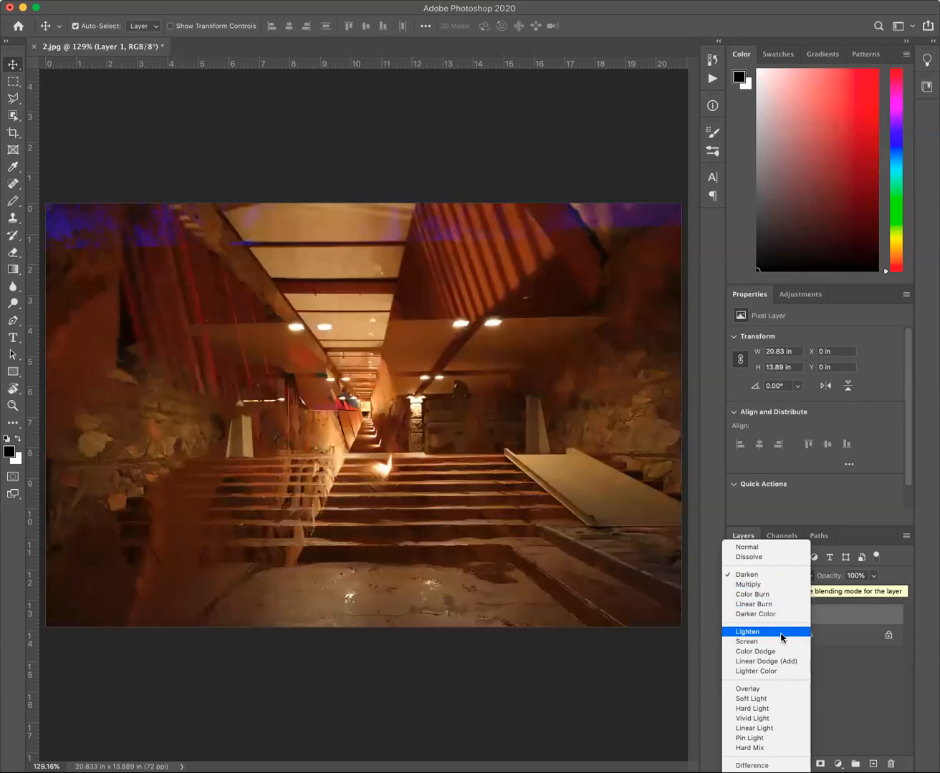
pyautogui.click(780, 633)
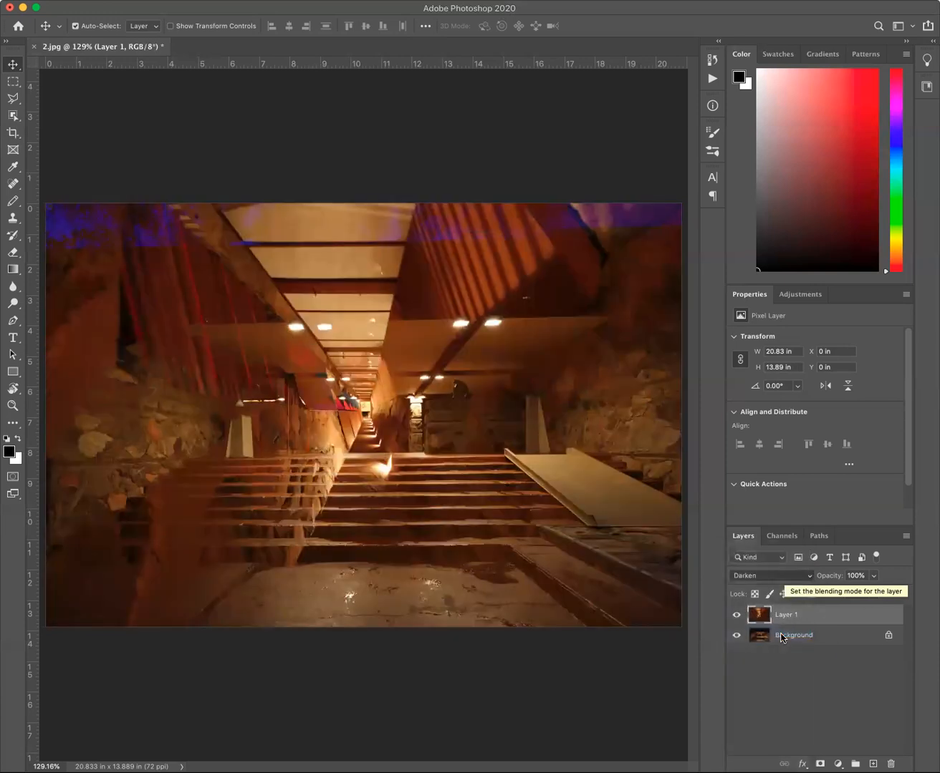
pyautogui.click(786, 575)
pyautogui.click(787, 584)
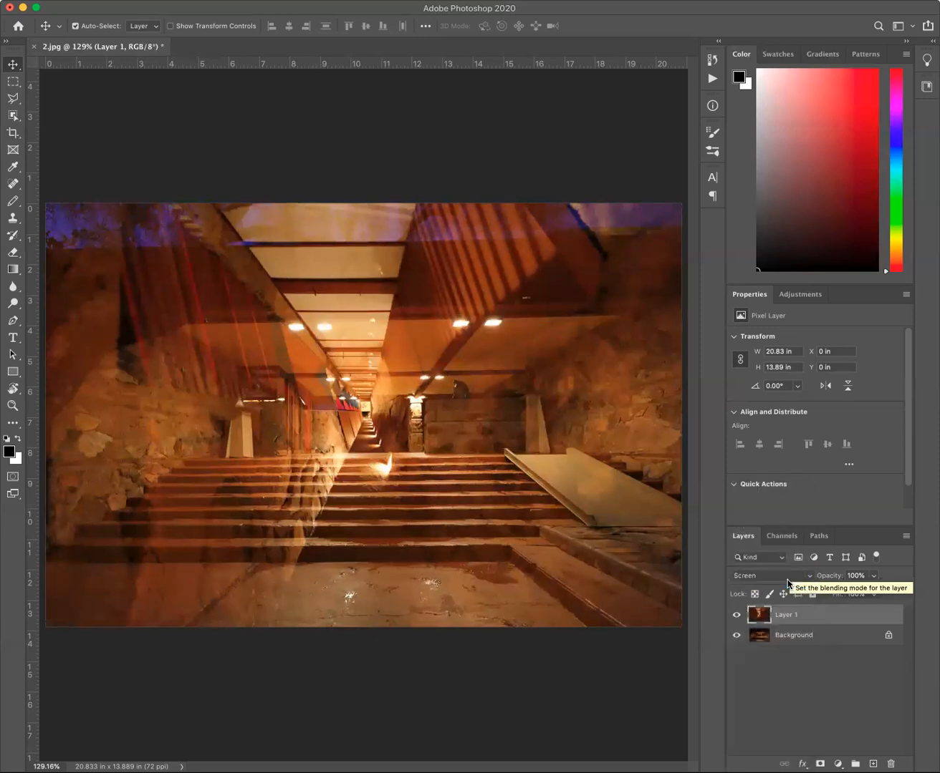
pyautogui.click(786, 575)
pyautogui.click(789, 566)
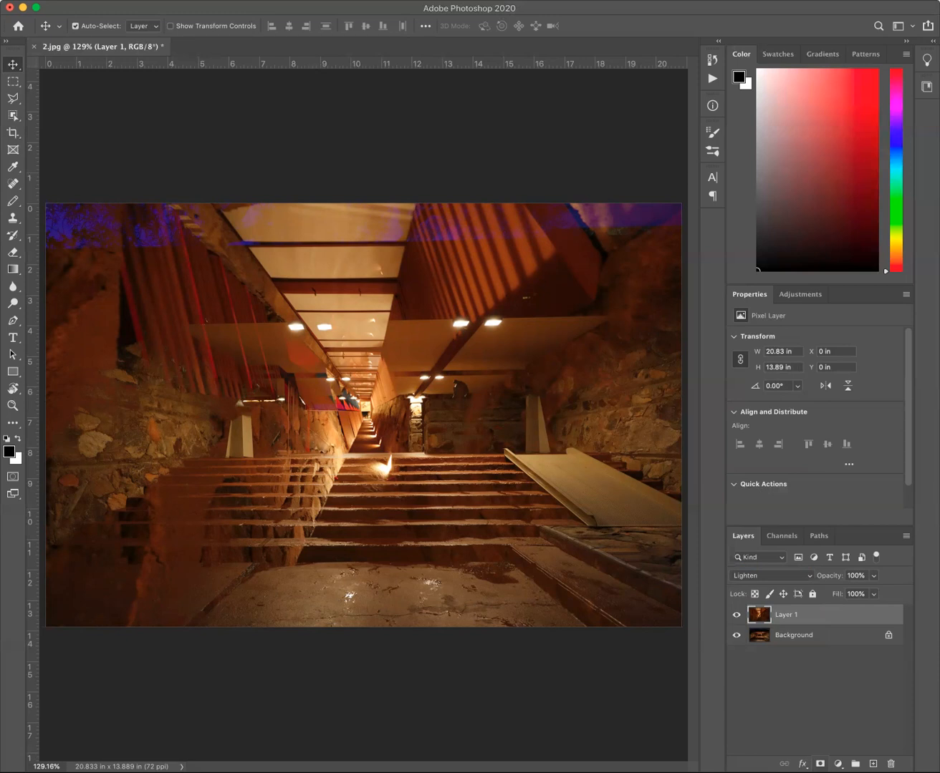
# Add a layer mask to Layer 1 and set up the Brush tool with a soft 68 px tip.
pyautogui.click(820, 764)
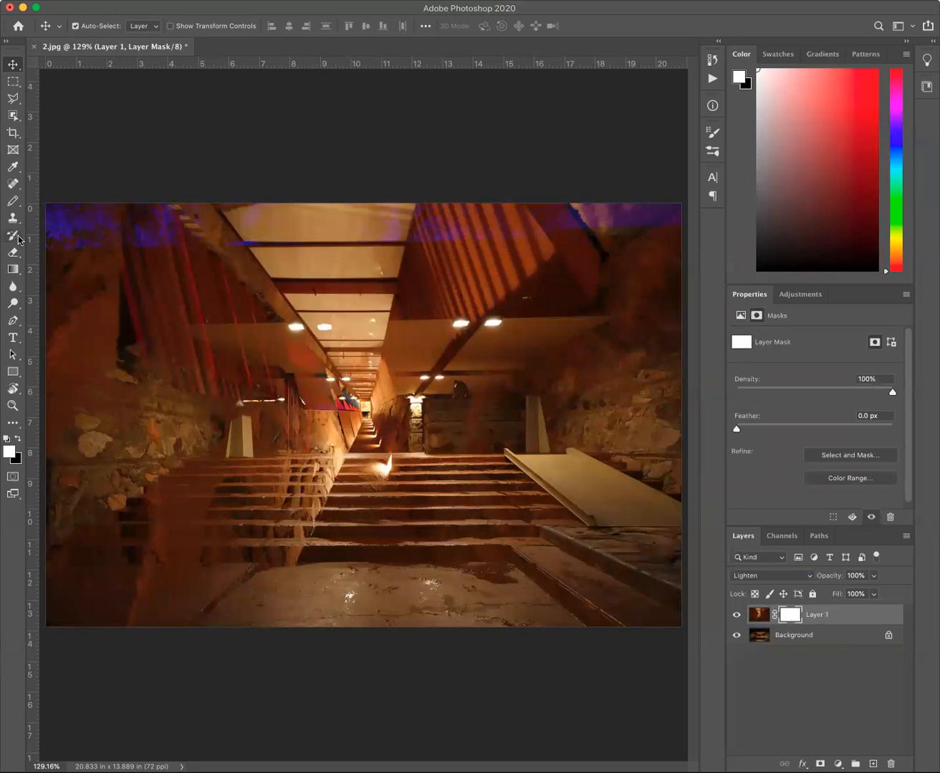
pyautogui.click(13, 201)
pyautogui.click(44, 200)
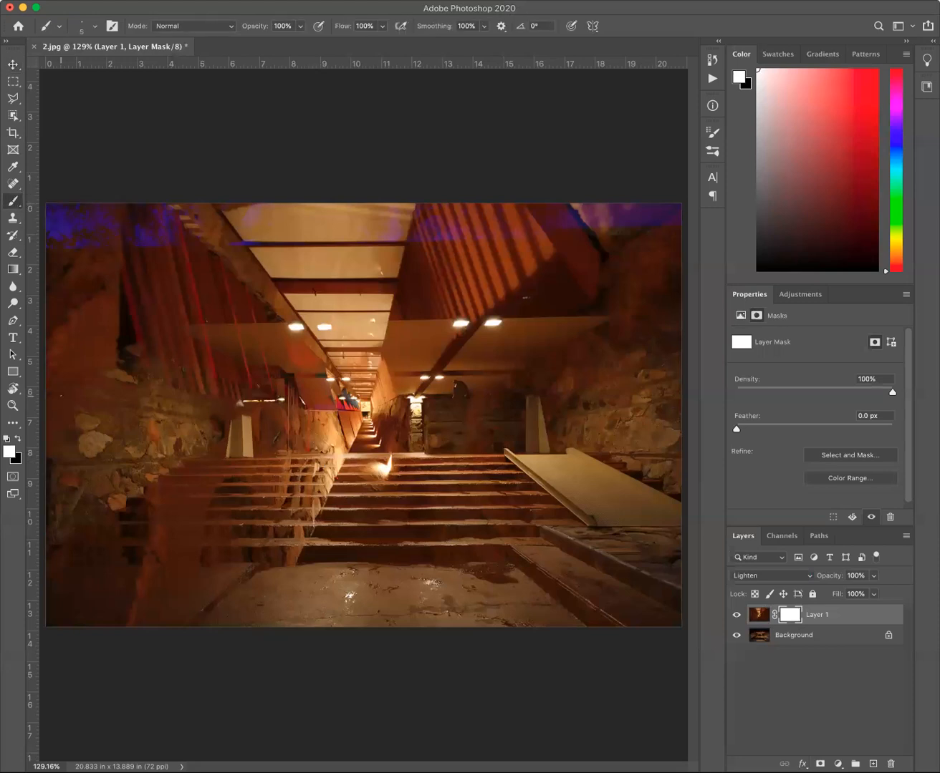
pyautogui.click(60, 26)
pyautogui.click(86, 29)
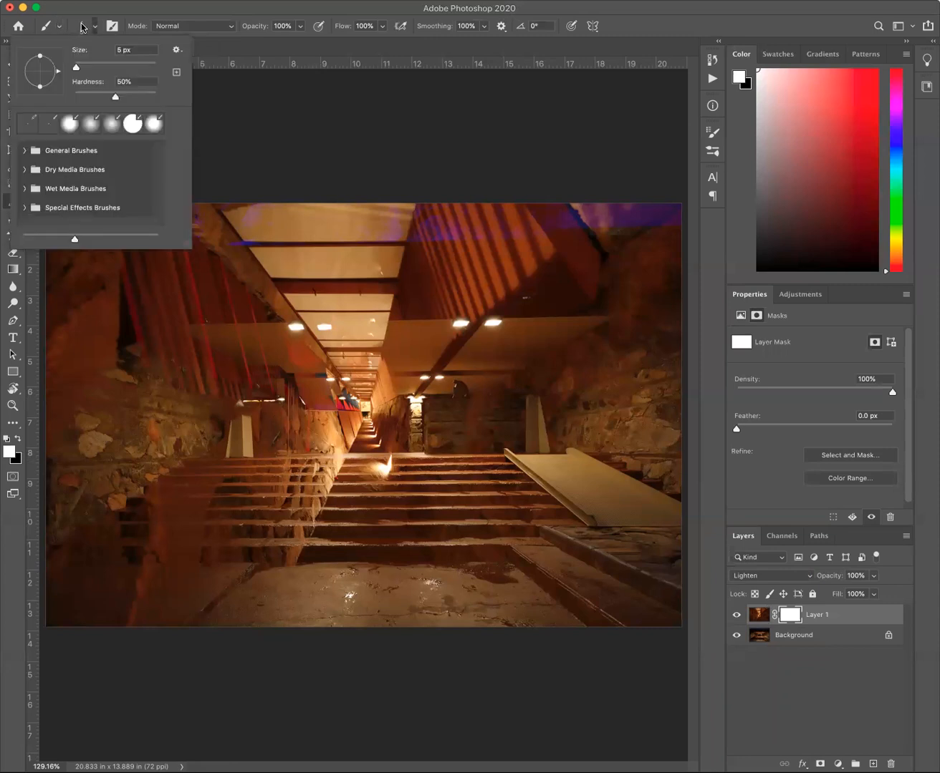
pyautogui.moveTo(90, 63)
pyautogui.mouseDown()
pyautogui.moveTo(103, 65)
pyautogui.moveTo(108, 98)
pyautogui.moveTo(84, 97)
pyautogui.mouseUp()
pyautogui.click(333, 144)
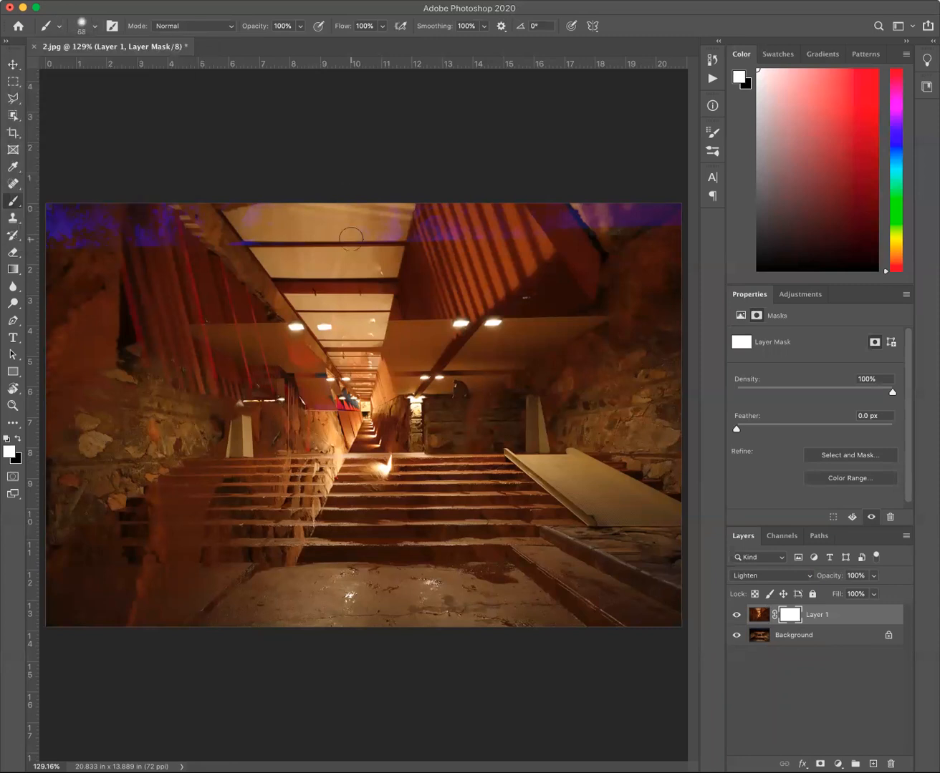
# Enlarge the brush to 250 px and paint black on Layer 1's mask to hide the right part of the corridor image.
pyautogui.press(']')
pyautogui.press(']')
pyautogui.press(']')
pyautogui.press(']')
pyautogui.press(']')
pyautogui.press(']')
pyautogui.press(']')
pyautogui.press(']')
pyautogui.click(17, 440)
pyautogui.moveTo(595, 276); pyautogui.dragTo(516, 279)
pyautogui.moveTo(454, 285)
pyautogui.mouseDown()
pyautogui.moveTo(445, 280)
pyautogui.moveTo(466, 231)
pyautogui.moveTo(433, 324)
pyautogui.moveTo(501, 401)
pyautogui.moveTo(487, 429)
pyautogui.moveTo(648, 218)
pyautogui.moveTo(524, 199)
pyautogui.moveTo(481, 159)
pyautogui.moveTo(645, 222)
pyautogui.mouseUp()
pyautogui.moveTo(659, 590)
pyautogui.mouseDown()
pyautogui.moveTo(541, 471)
pyautogui.moveTo(441, 409)
pyautogui.moveTo(448, 538)
pyautogui.moveTo(518, 608)
pyautogui.moveTo(586, 579)
pyautogui.moveTo(551, 590)
pyautogui.mouseUp()
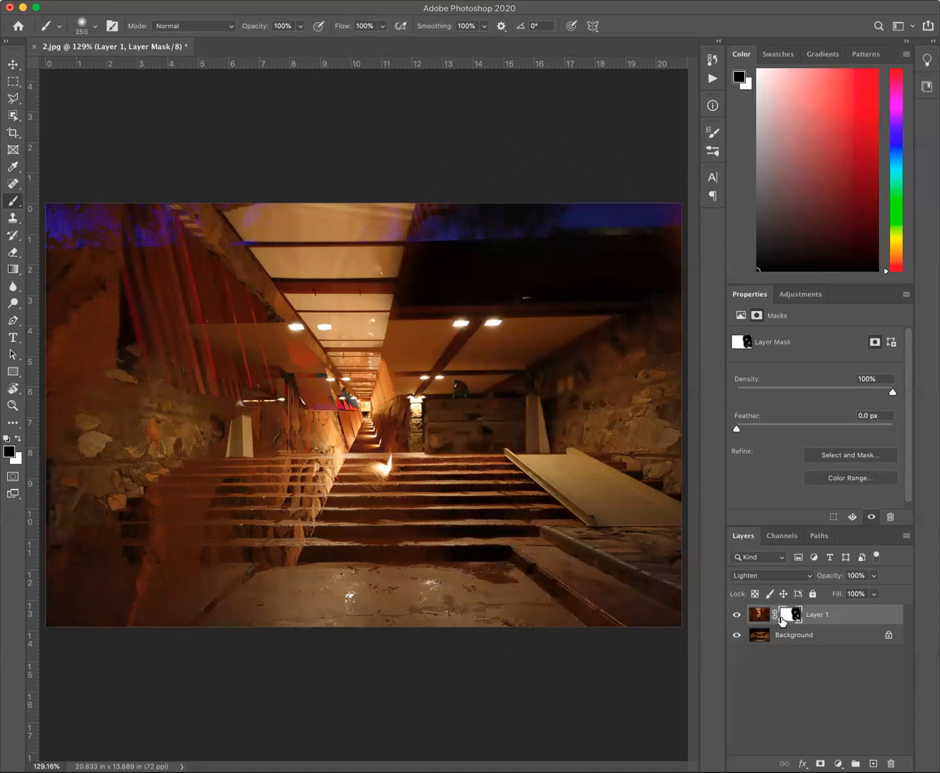
# Set Layer 1's blend mode to Normal and extend the black mask painting toward the image centre around the lit pillar.
pyautogui.click(757, 581)
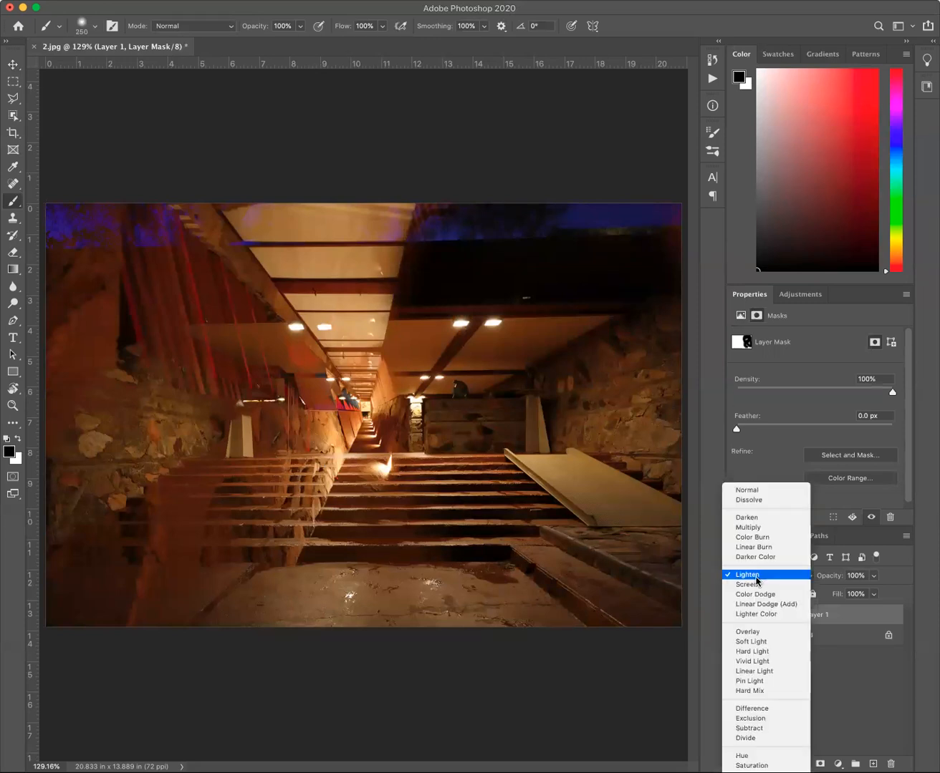
pyautogui.click(783, 491)
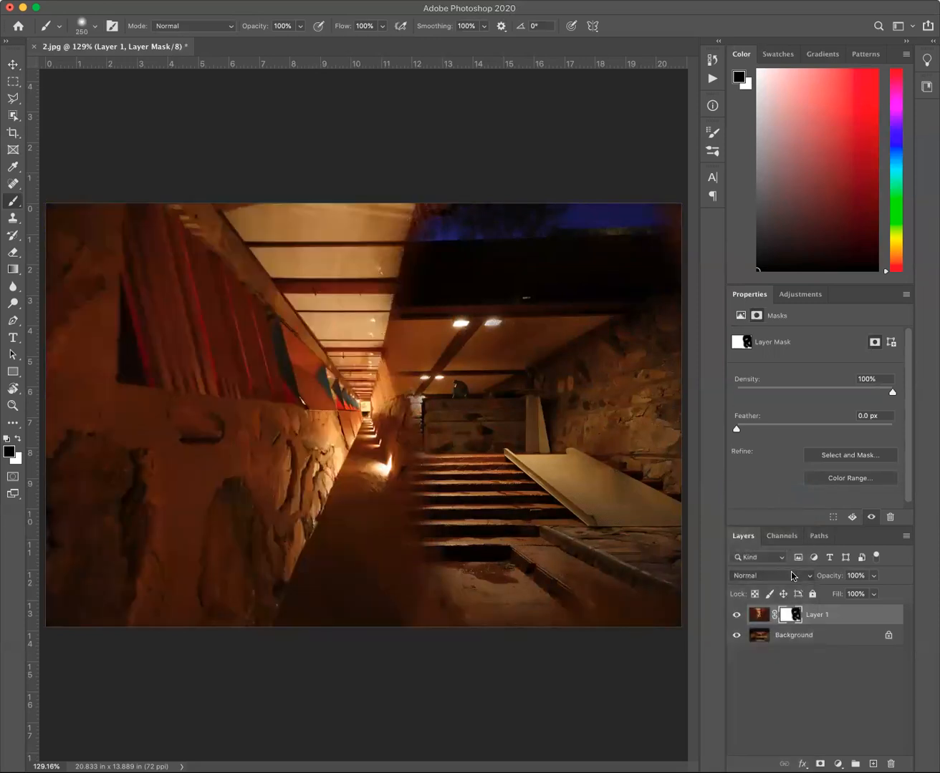
pyautogui.moveTo(440, 427)
pyautogui.mouseDown()
pyautogui.moveTo(435, 406)
pyautogui.moveTo(433, 463)
pyautogui.moveTo(513, 634)
pyautogui.moveTo(501, 577)
pyautogui.moveTo(447, 497)
pyautogui.moveTo(410, 405)
pyautogui.mouseUp()
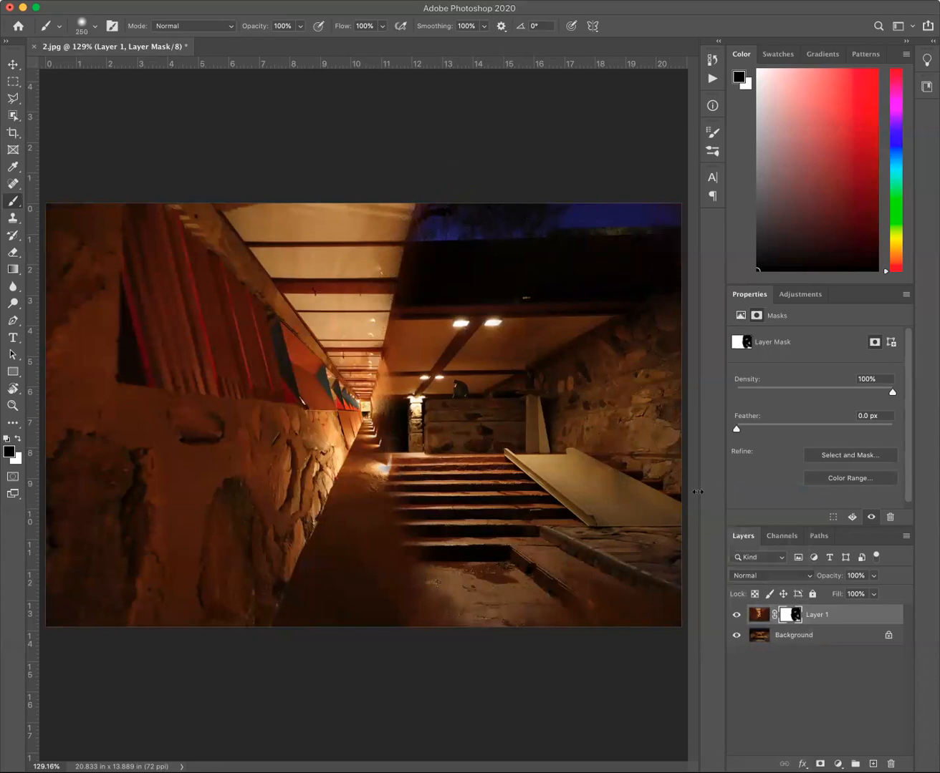
# Lower Layer 1's opacity to 86% and disable its layer mask.
pyautogui.click(873, 576)
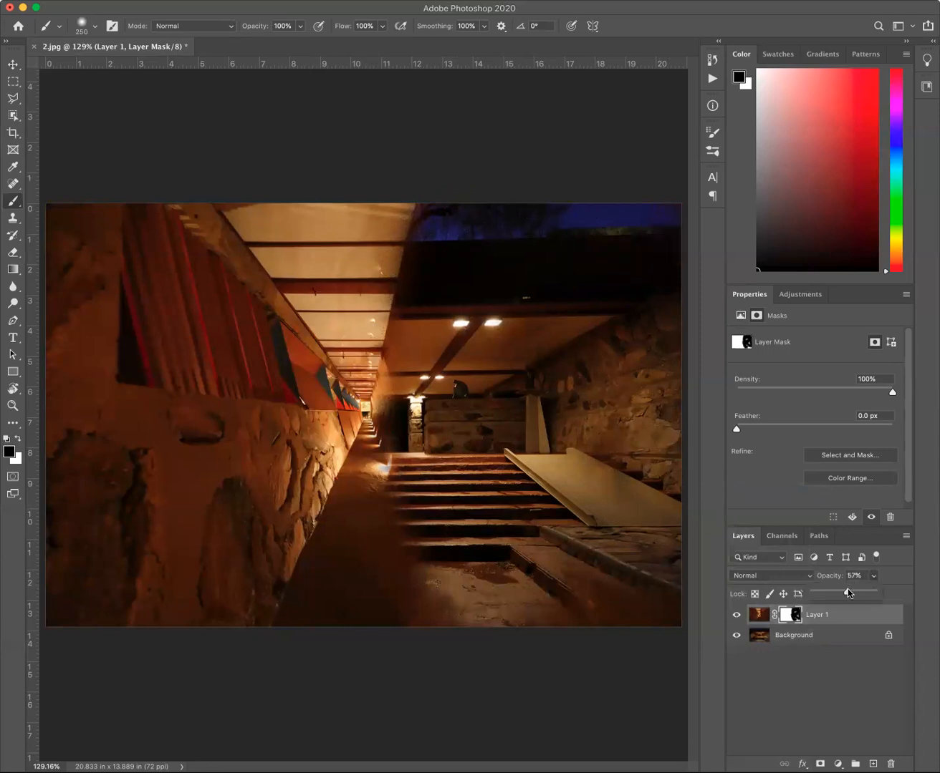
pyautogui.moveTo(847, 592); pyautogui.dragTo(867, 594)
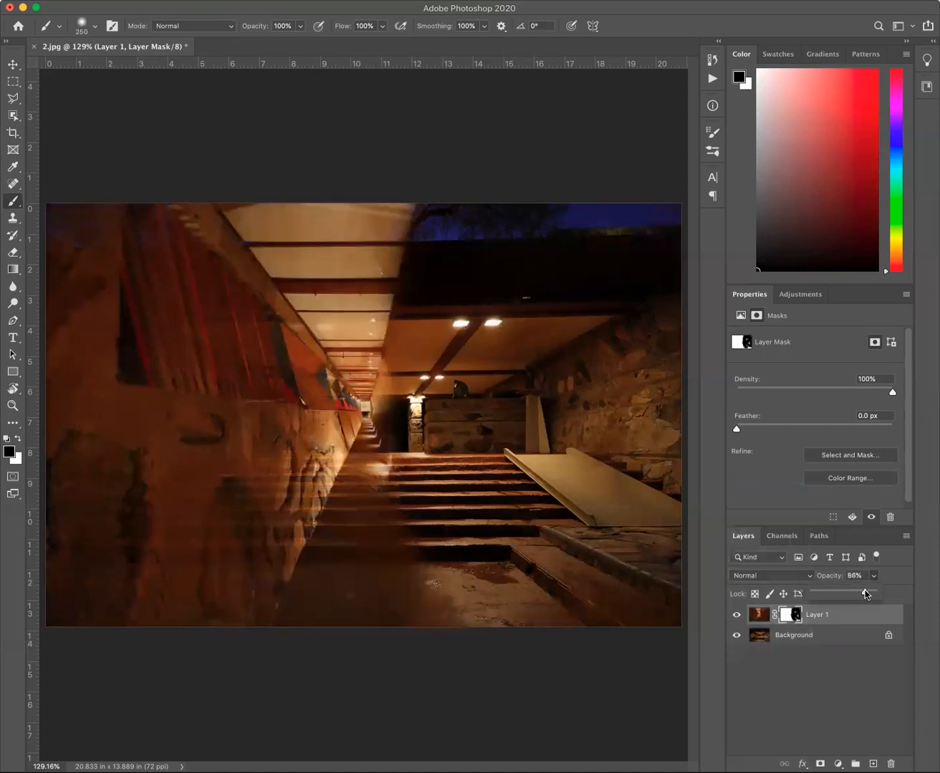
pyautogui.click(797, 615)
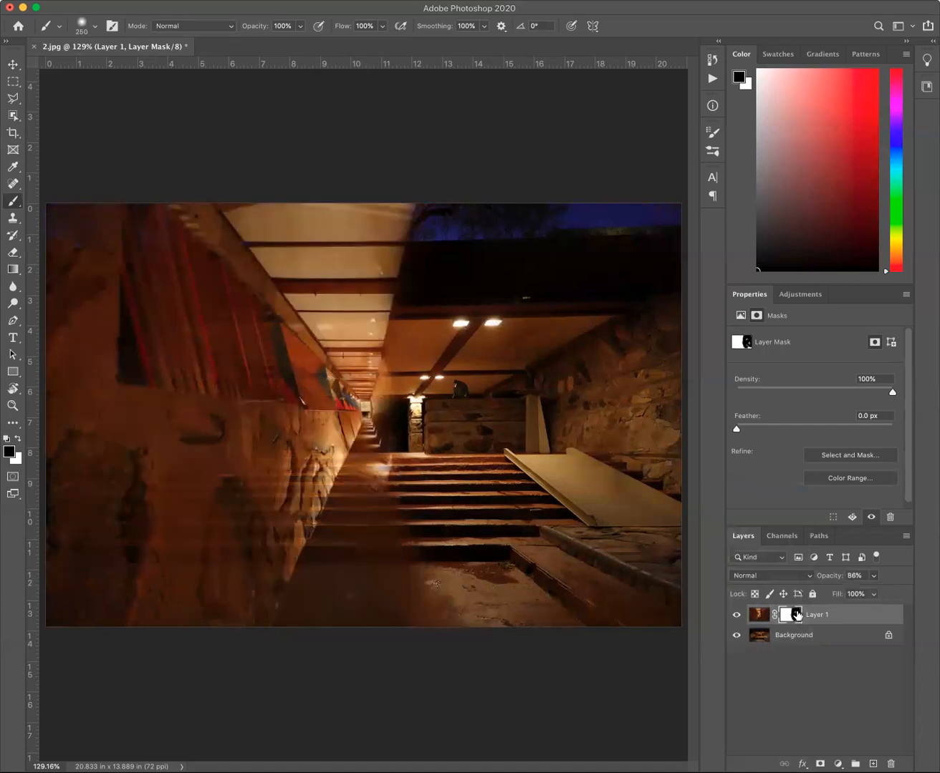
pyautogui.keyDown('shift'); pyautogui.click(797, 614); pyautogui.keyUp('shift')
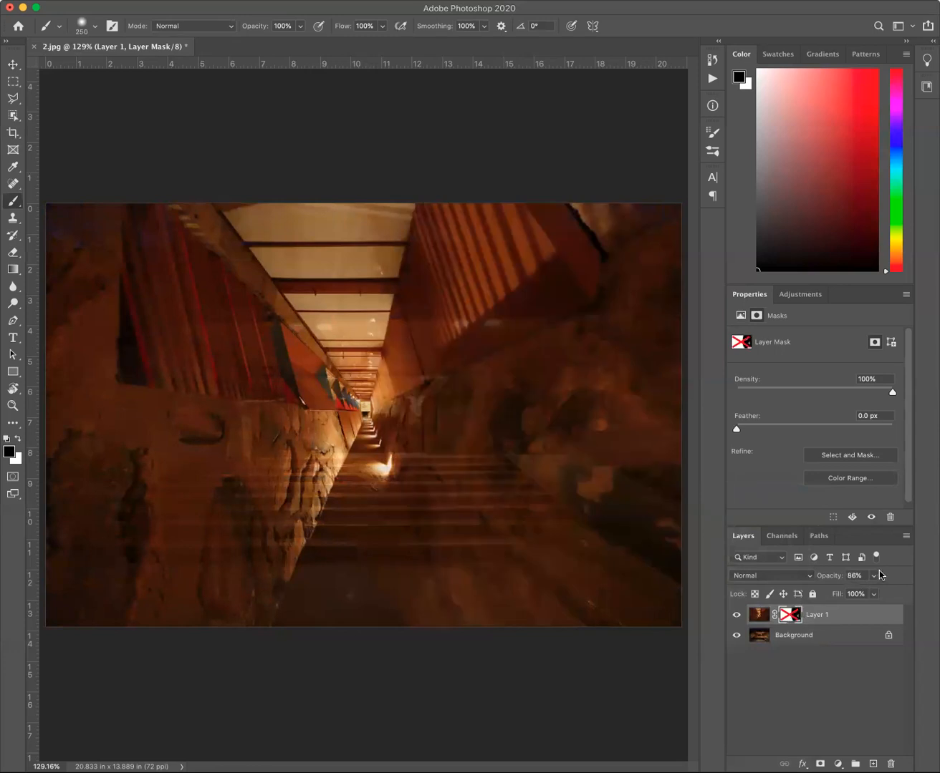
# Try Layer 1 at 71% opacity, restore it to 100% and re-enable its layer mask.
pyautogui.moveTo(866, 598)
pyautogui.mouseDown()
pyautogui.moveTo(836, 598)
pyautogui.moveTo(852, 597)
pyautogui.mouseUp()
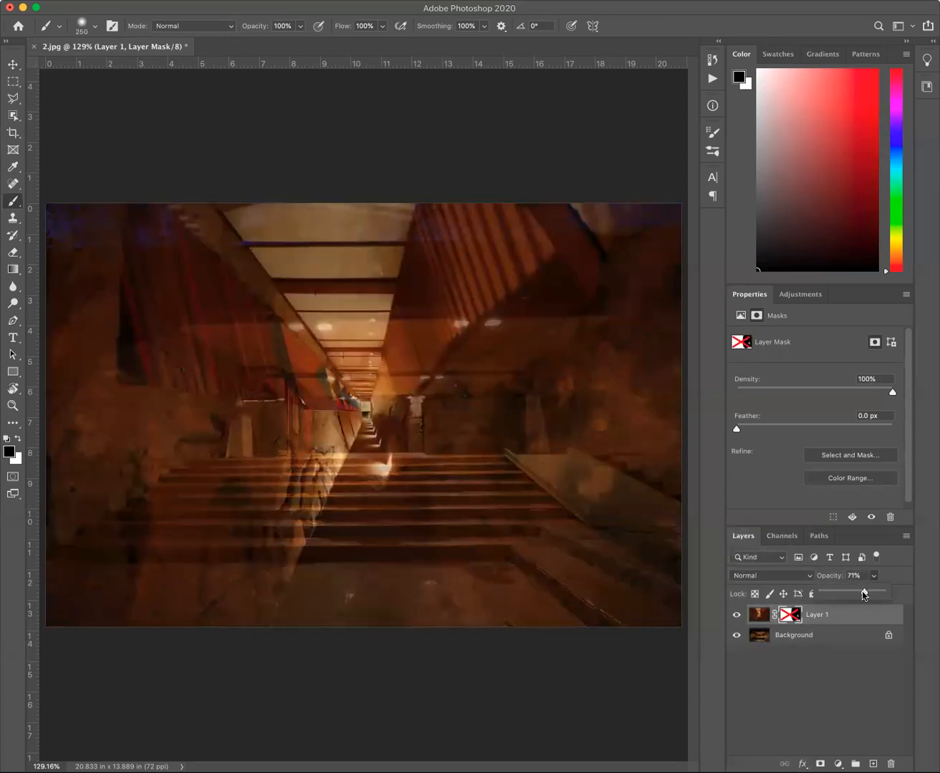
pyautogui.moveTo(862, 591); pyautogui.dragTo(882, 594)
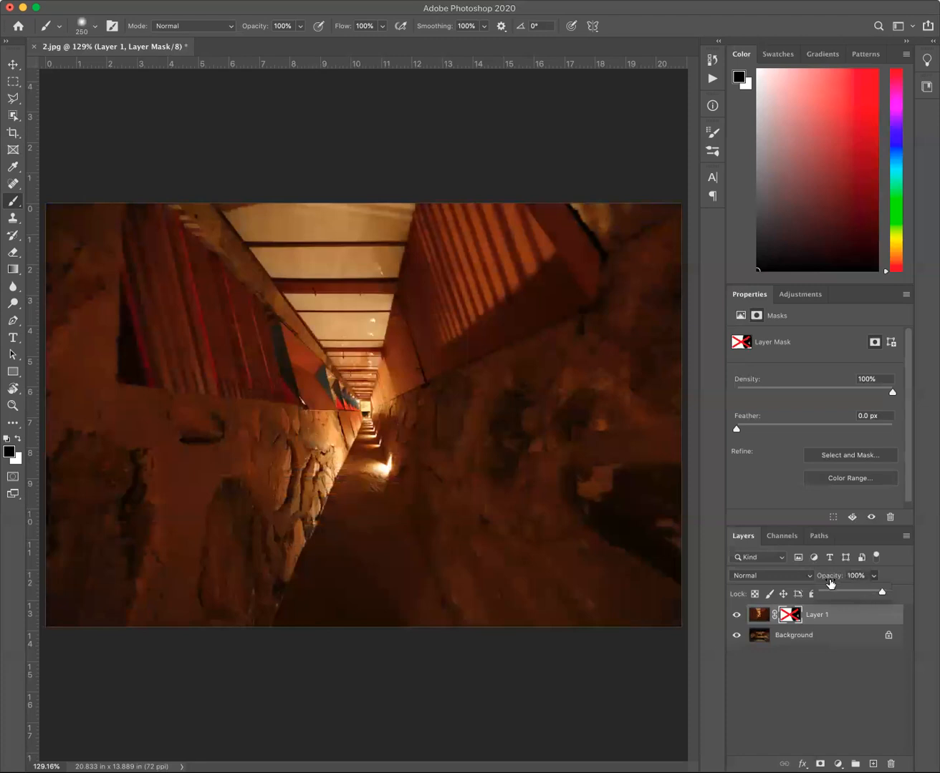
pyautogui.keyDown('shift'); pyautogui.click(790, 615); pyautogui.keyUp('shift')
# Try the Soft Light blend mode on masked Layer 1 and switch it to Screen.
pyautogui.click(788, 577)
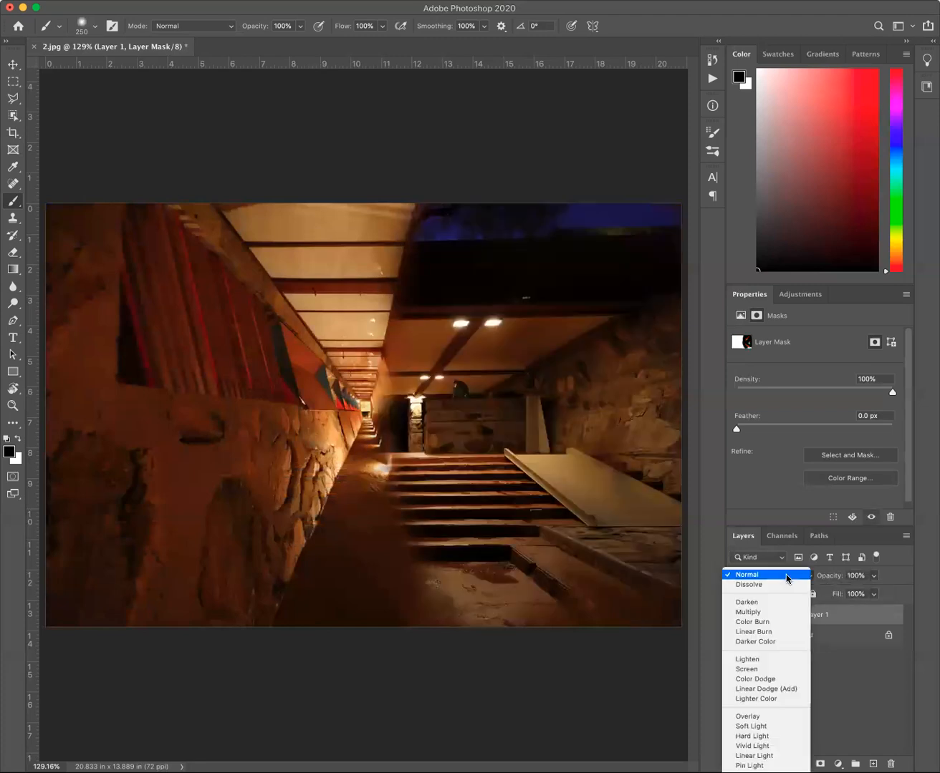
pyautogui.click(766, 727)
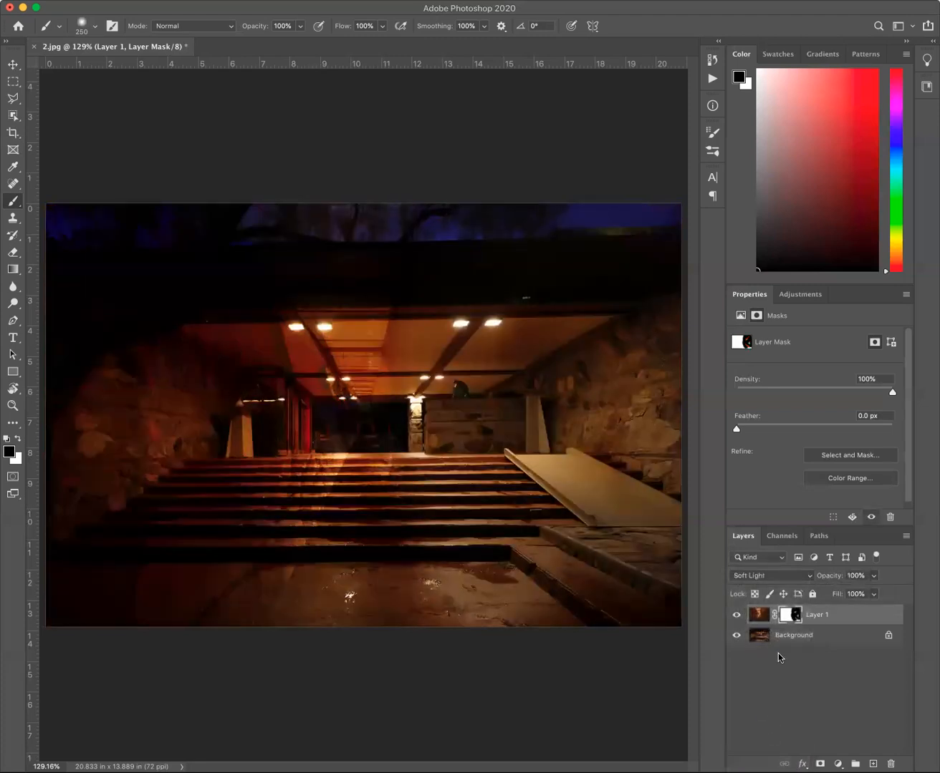
pyautogui.click(785, 578)
pyautogui.click(781, 517)
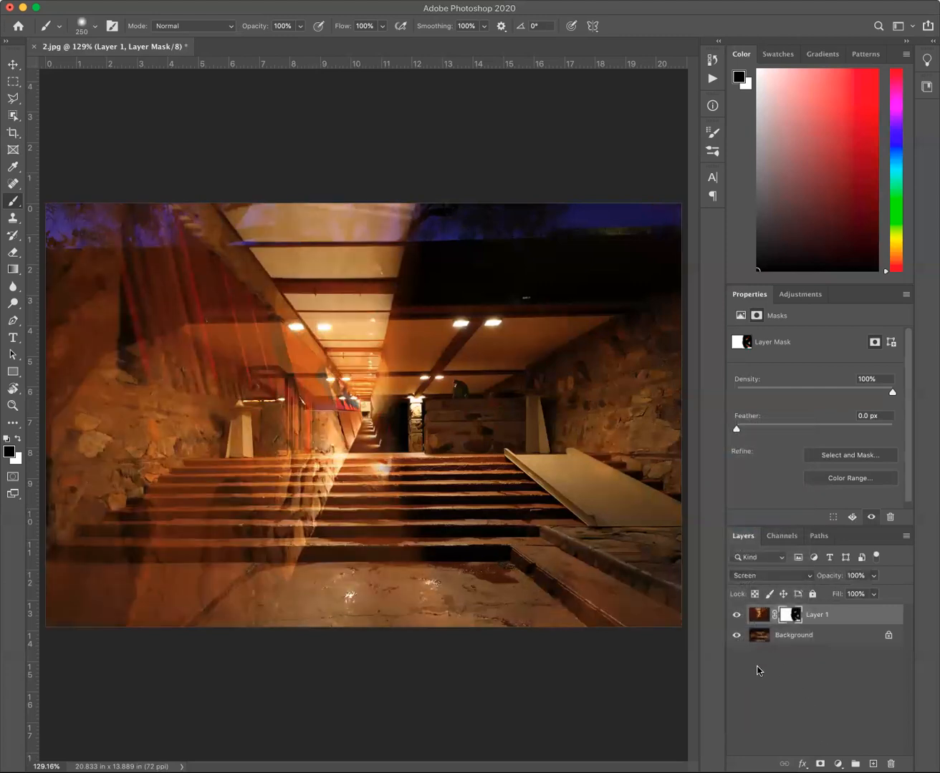